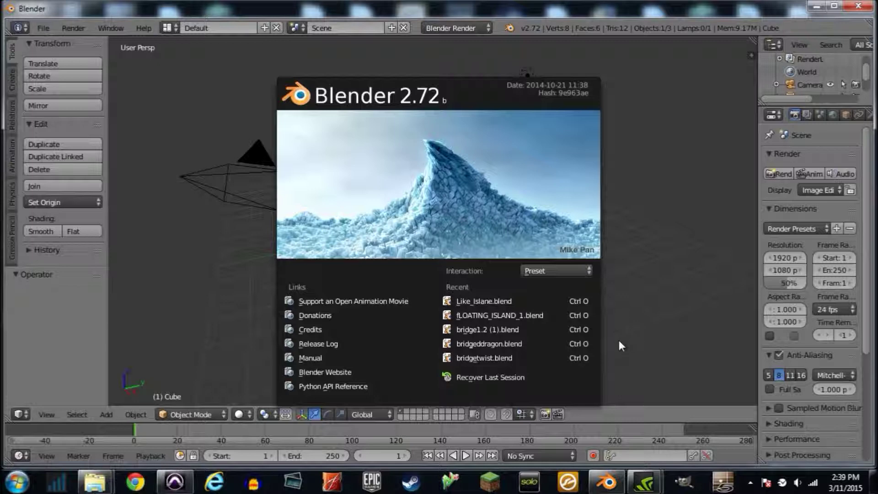
Close the Blender 2.72 splash screen to show the default cube, camera and lamp scene.
click(652, 302)
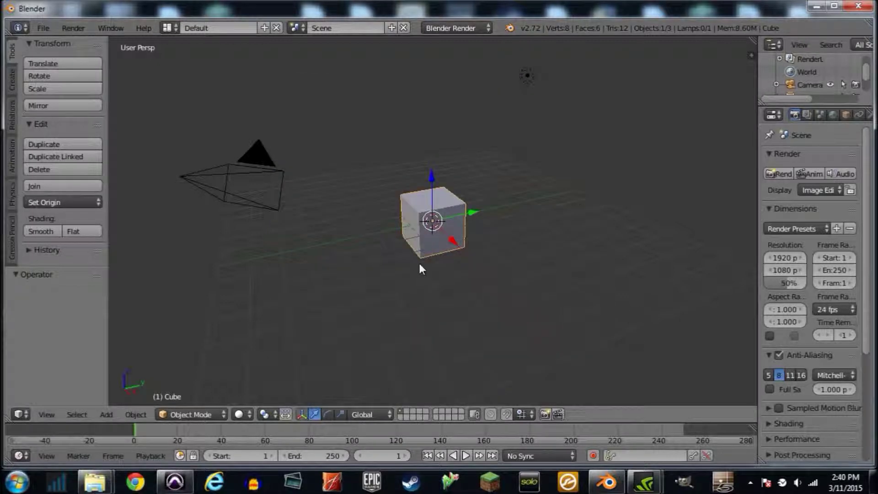
Delete the default cube and add a UV sphere in its place.
key(x)
click(460, 243)
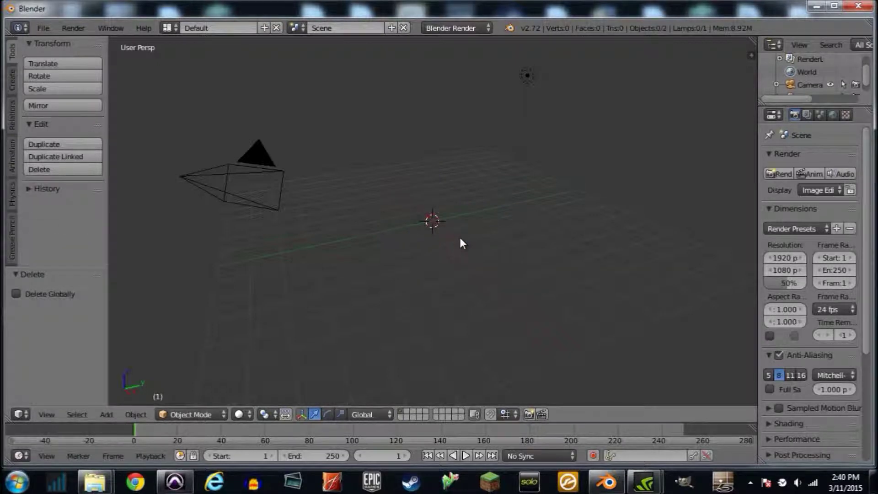
key(shift+a)
mouse_move(460, 238)
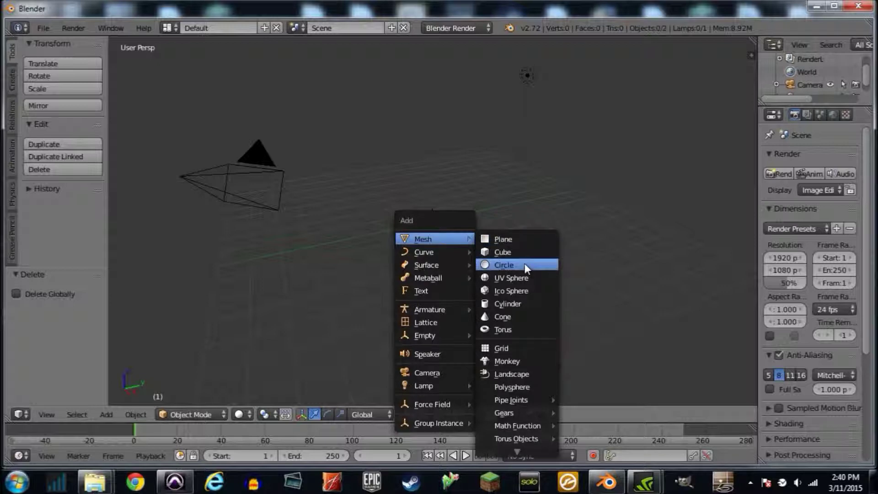
click(529, 278)
scroll(488, 253, up, 6)
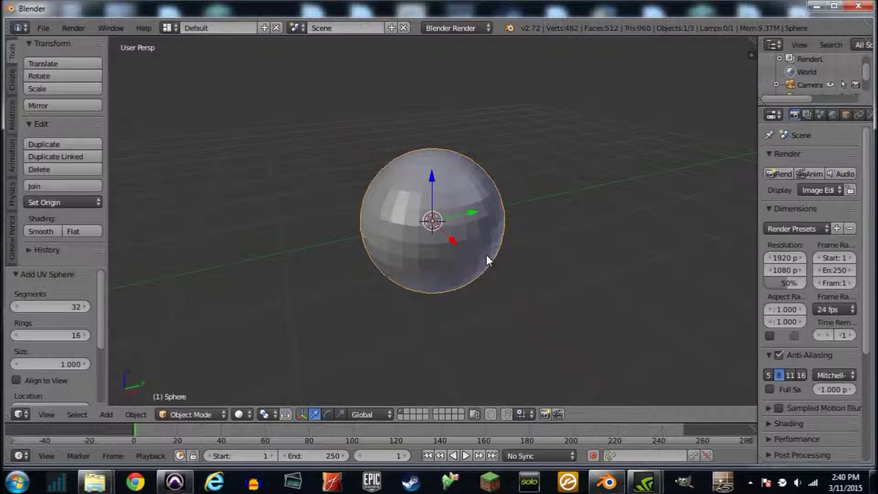
Apply Subdivide Smooth to the sphere in Edit Mode for 1,922 vertices, then return to Object Mode.
key(Tab)
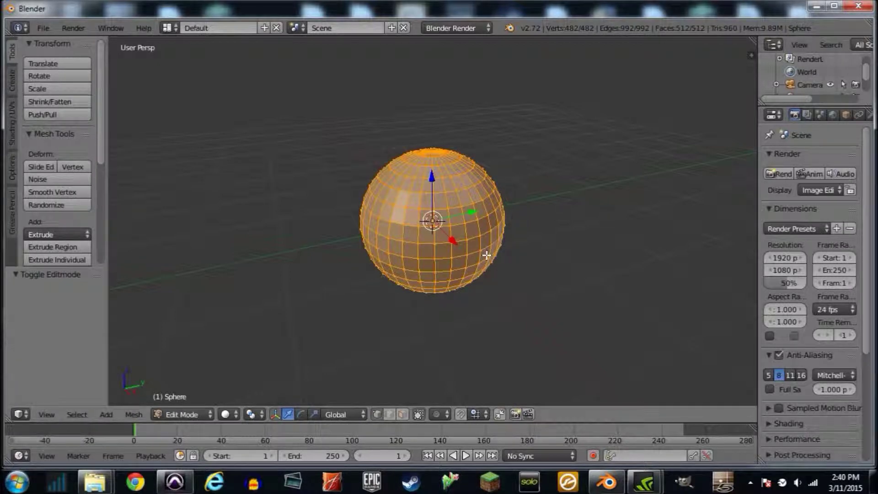
key(w)
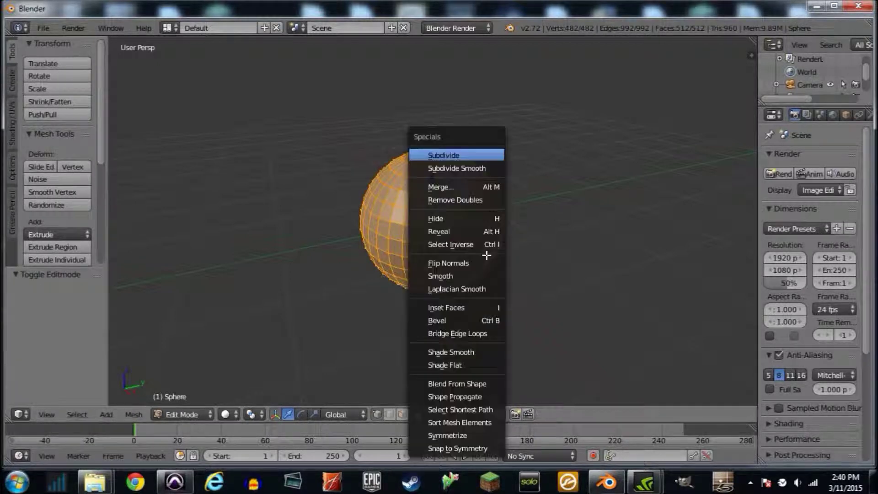
click(489, 169)
scroll(480, 205, up, 3)
middle_drag(479, 205, 485, 215)
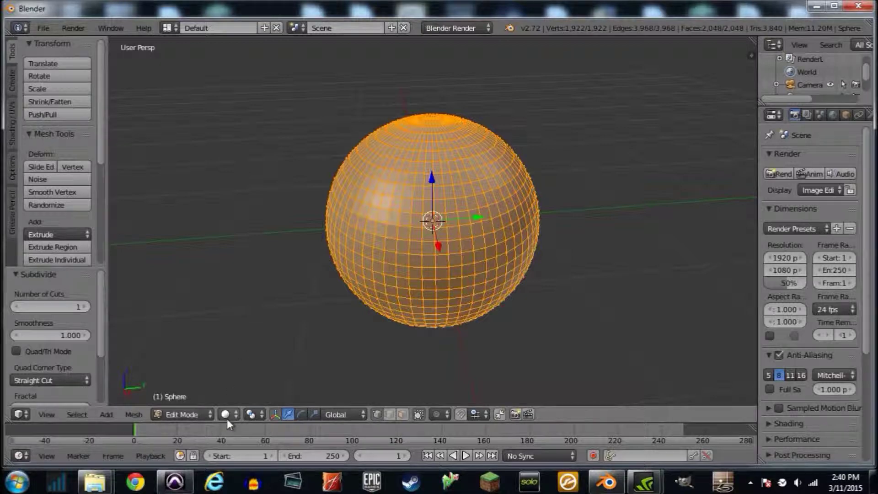
key(Tab)
key(Tab)
key(Tab)
key(Tab)
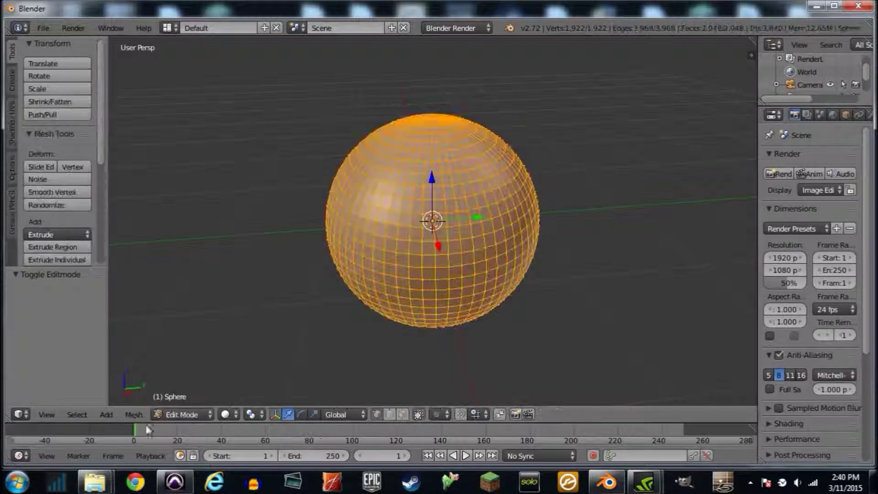
key(Tab)
key(Tab)
key(Tab)
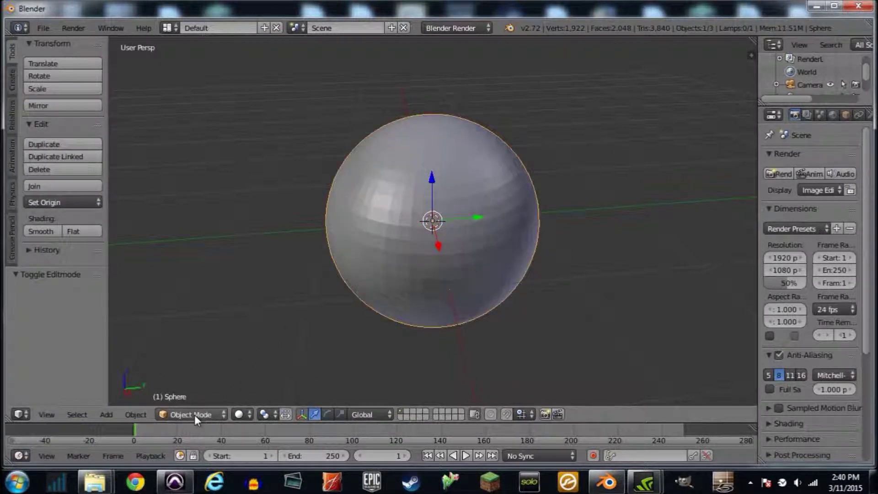
key(Tab)
key(Tab)
Switch the sphere from Object Mode into Sculpt Mode.
click(211, 414)
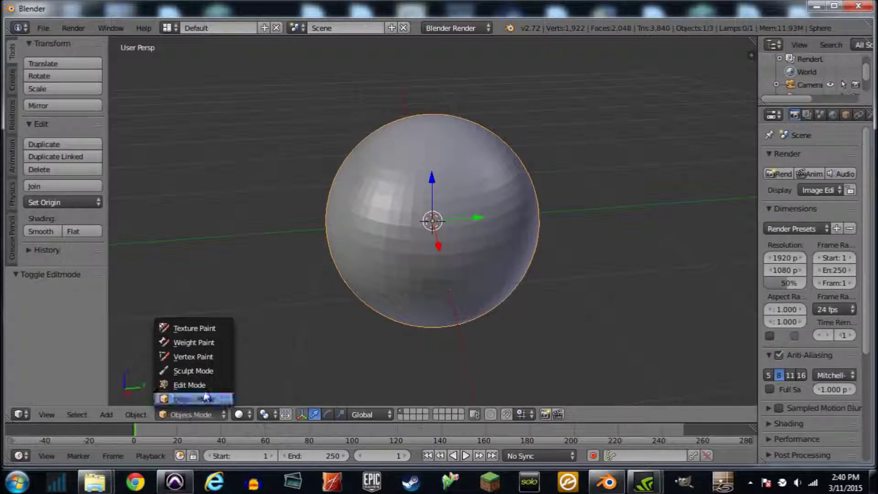
click(218, 372)
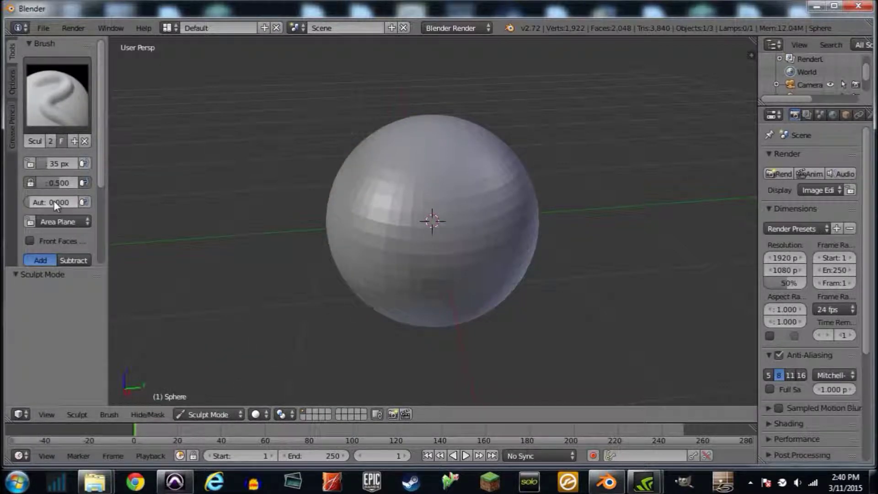
scroll(53, 204, down, 3)
scroll(64, 205, down, 2)
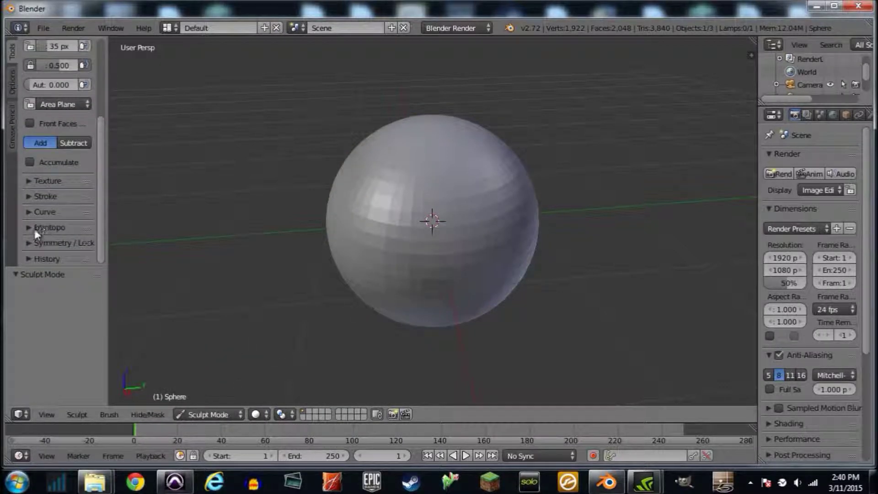
Enable Dyntopo and select its 12.0 Detail Size field for editing.
click(31, 228)
scroll(32, 228, down, 1)
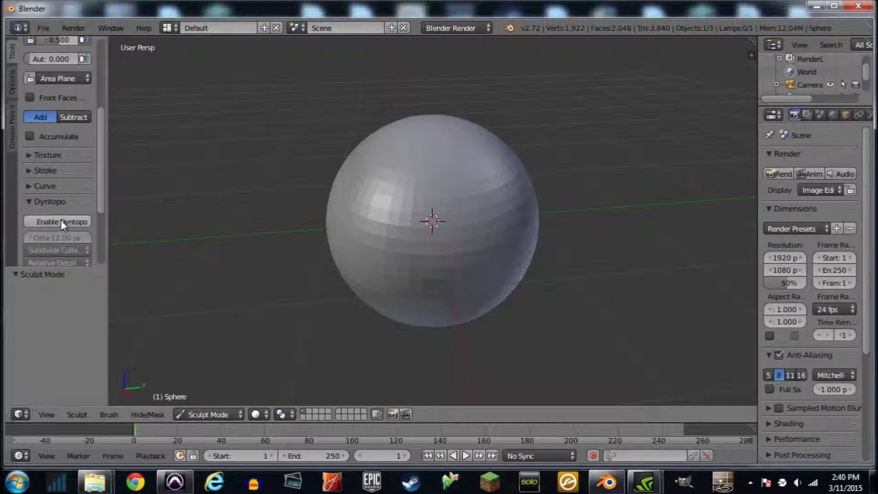
click(62, 220)
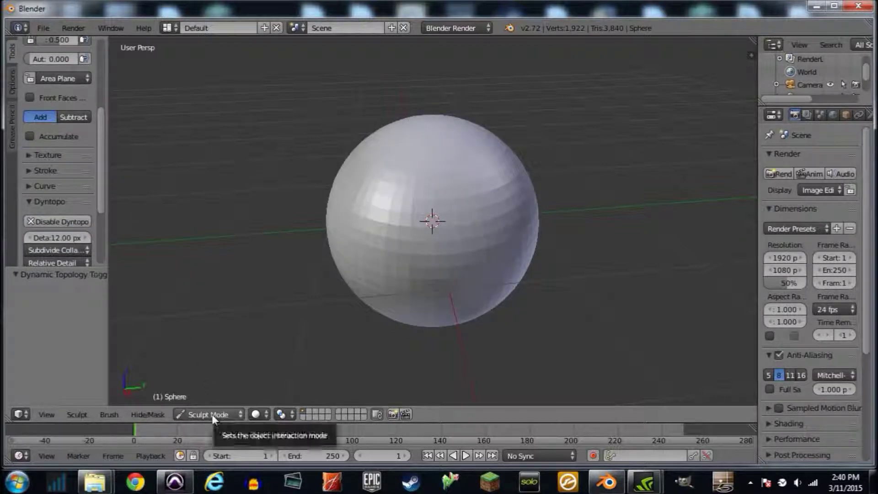
key(Tab)
key(Tab)
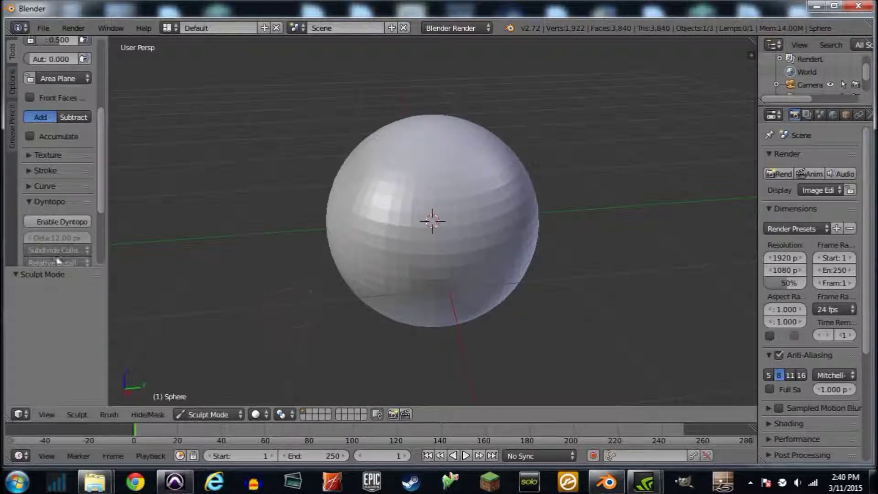
click(61, 221)
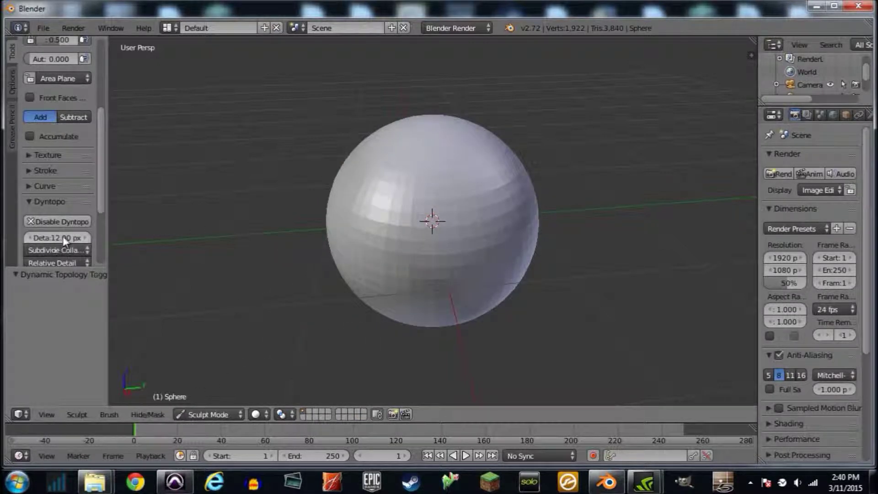
click(62, 236)
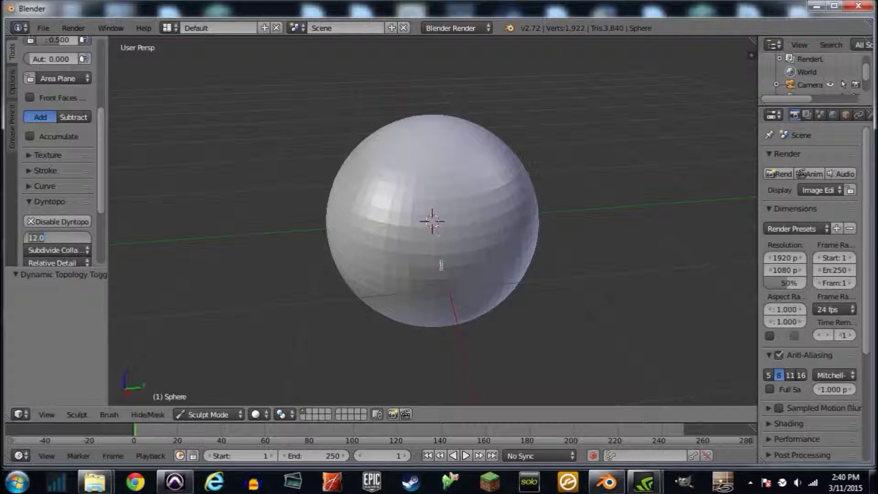
Try test strokes at 12 px detail and undo them, collapsing the Symmetry panel.
key(Return)
middle_drag(176, 260, 408, 255)
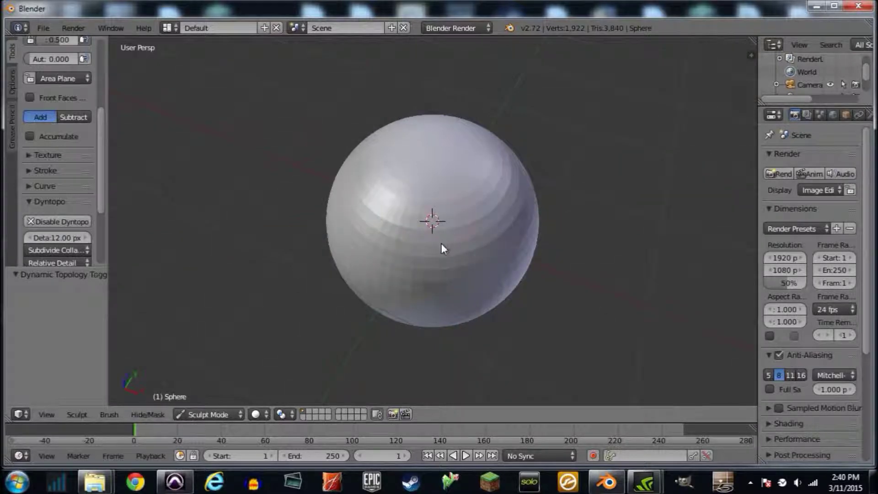
mouse_move(471, 213)
mouse_down()
mouse_move(488, 206)
mouse_move(468, 233)
mouse_move(505, 227)
mouse_move(470, 198)
mouse_move(487, 242)
mouse_move(468, 199)
mouse_move(484, 263)
mouse_move(461, 286)
mouse_move(470, 218)
mouse_move(464, 162)
mouse_move(479, 155)
mouse_move(430, 249)
mouse_move(453, 256)
mouse_move(440, 225)
mouse_move(502, 223)
mouse_move(471, 289)
mouse_move(464, 176)
mouse_move(469, 220)
mouse_move(499, 227)
mouse_up()
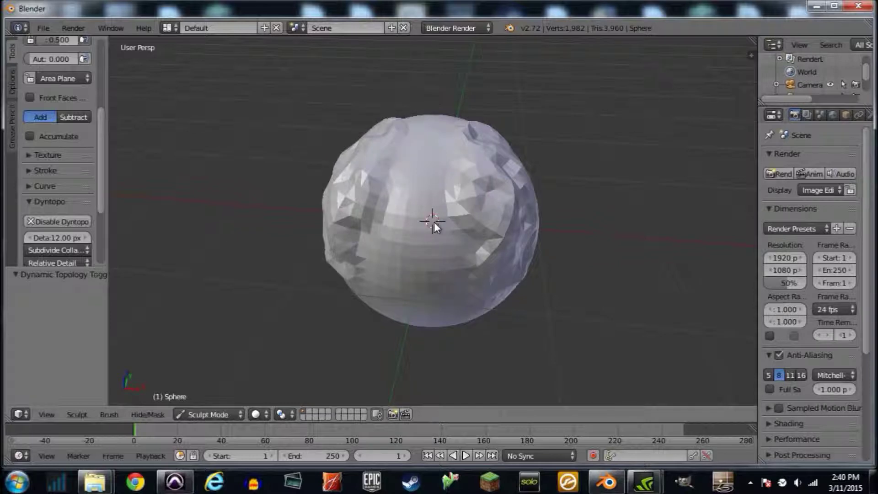
key(ctrl+z)
key(ctrl+z)
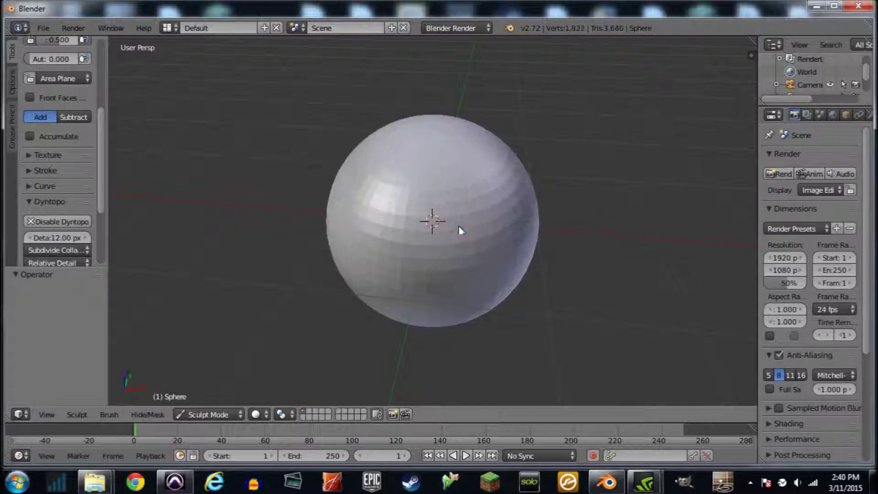
scroll(82, 227, down, 6)
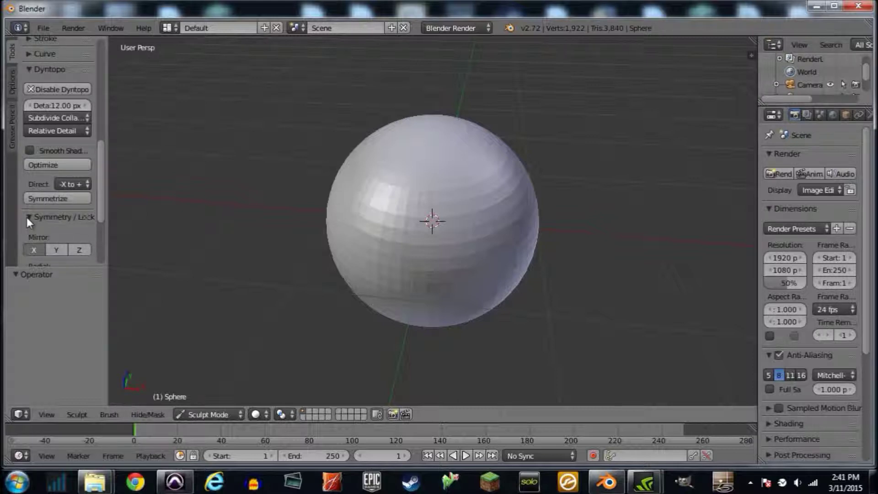
click(27, 218)
scroll(51, 215, up, 5)
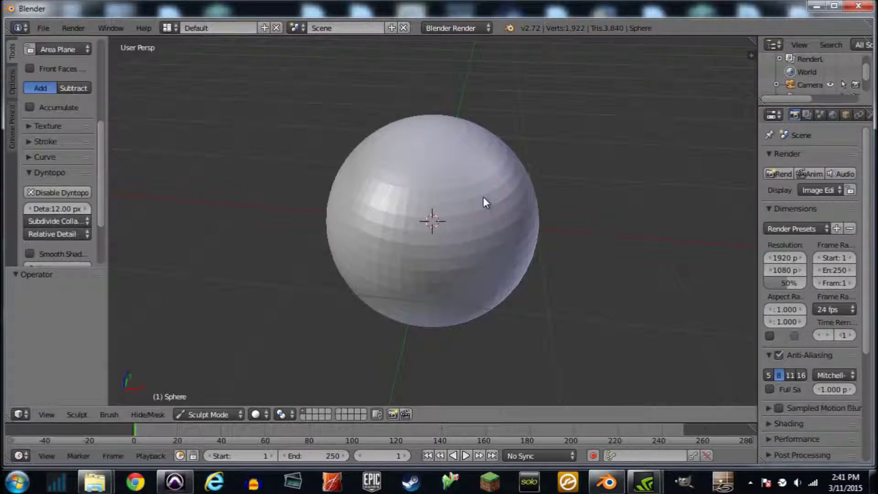
drag(486, 202, 441, 255)
key(ctrl+z)
Set the dyntopo detail size to 3 px and sculpt two mirrored eye loops.
click(71, 208)
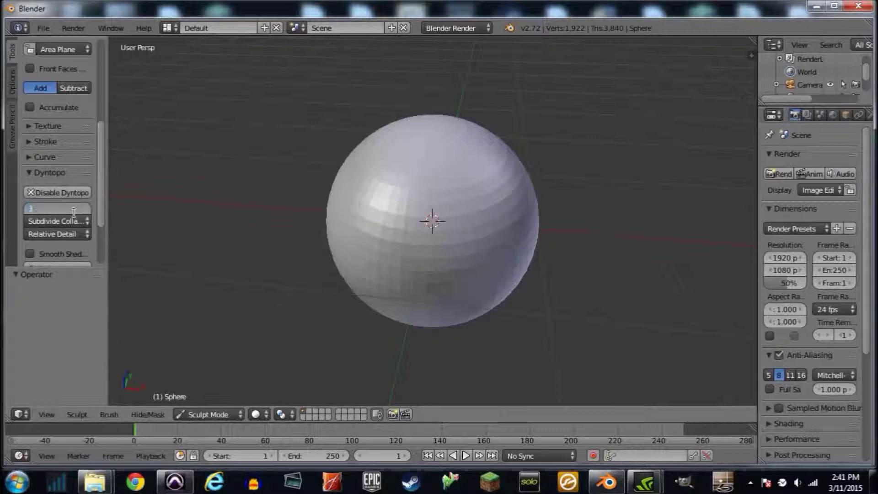
text(3)
key(Return)
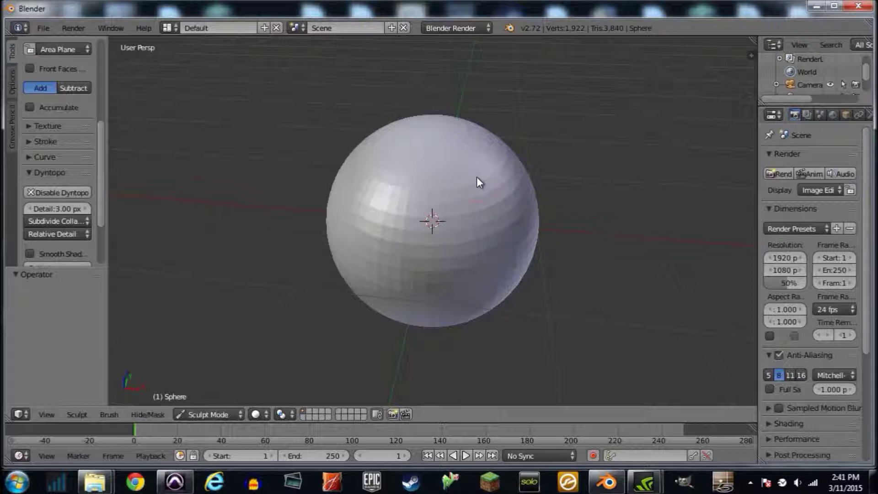
mouse_move(471, 170)
mouse_down()
mouse_move(442, 190)
mouse_move(442, 228)
mouse_move(471, 230)
mouse_move(486, 217)
mouse_move(482, 175)
mouse_up()
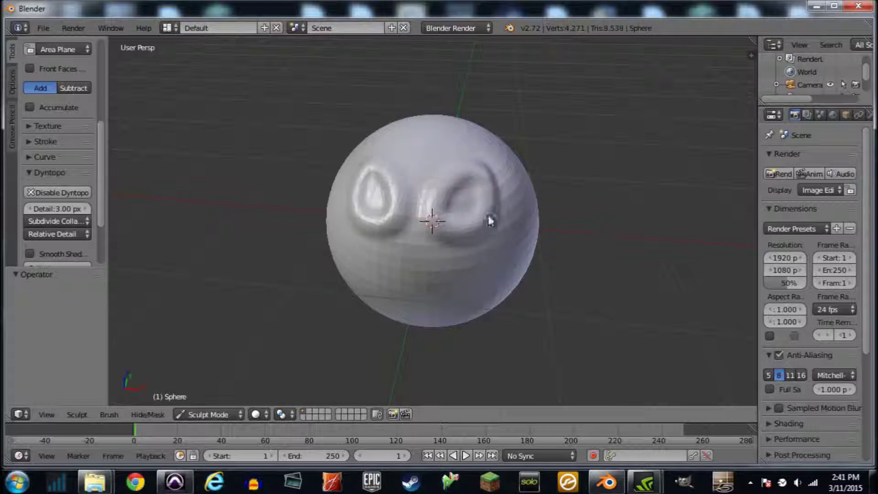
Deepen both eye sockets, then carve a mirrored smile with an upper-lip groove and shaped lower lip.
mouse_move(490, 221)
mouse_down()
mouse_move(469, 192)
mouse_move(457, 193)
mouse_move(468, 209)
mouse_up()
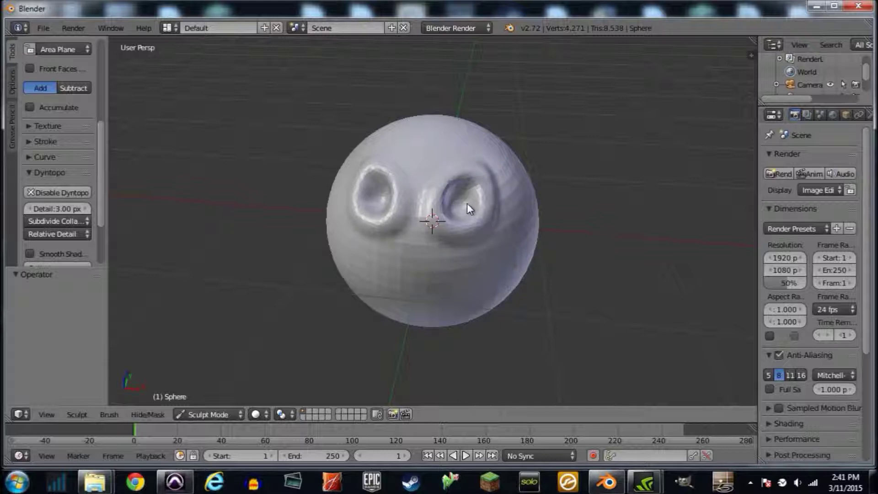
mouse_move(447, 253)
middle_down()
mouse_move(462, 239)
mouse_move(449, 229)
mouse_move(454, 222)
mouse_move(474, 247)
middle_up()
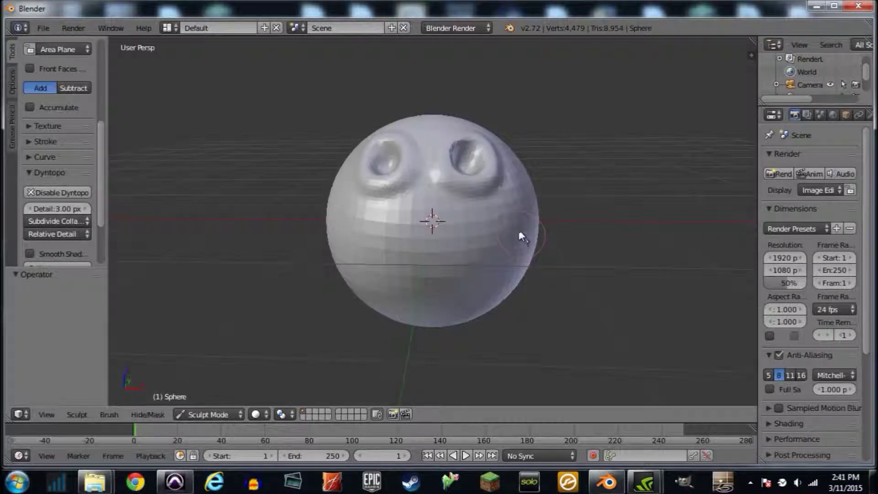
mouse_move(519, 230)
mouse_down()
mouse_move(479, 285)
mouse_move(422, 292)
mouse_up()
drag(514, 229, 415, 237)
mouse_move(372, 254)
mouse_down()
mouse_move(465, 265)
mouse_move(411, 271)
mouse_up()
mouse_move(476, 259)
mouse_down()
mouse_move(393, 259)
mouse_move(480, 257)
mouse_move(415, 265)
mouse_move(468, 265)
mouse_move(501, 250)
mouse_move(455, 263)
mouse_up()
mouse_move(455, 262)
middle_down()
mouse_move(389, 289)
mouse_move(455, 266)
mouse_move(432, 219)
mouse_move(418, 229)
mouse_move(454, 234)
mouse_move(428, 225)
mouse_move(446, 222)
mouse_move(438, 242)
mouse_move(413, 243)
mouse_move(471, 259)
mouse_move(441, 210)
middle_up()
Raise several small bumps across the side of the sphere.
scroll(447, 229, up, 2)
scroll(446, 238, down, 2)
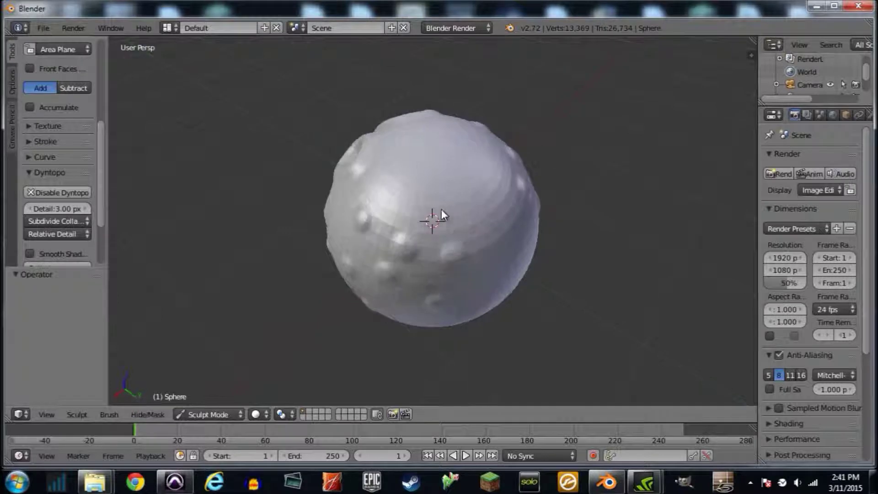
middle_drag(426, 166, 456, 197)
scroll(457, 196, up, 2)
click(456, 197)
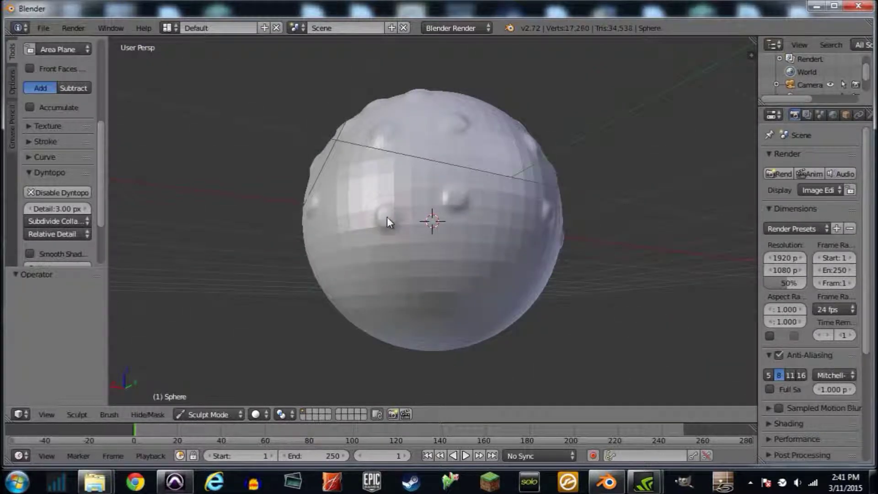
mouse_move(388, 218)
middle_down()
mouse_move(506, 231)
mouse_move(380, 194)
mouse_move(421, 250)
mouse_move(431, 232)
mouse_move(457, 245)
middle_up()
click(417, 246)
drag(472, 249, 433, 220)
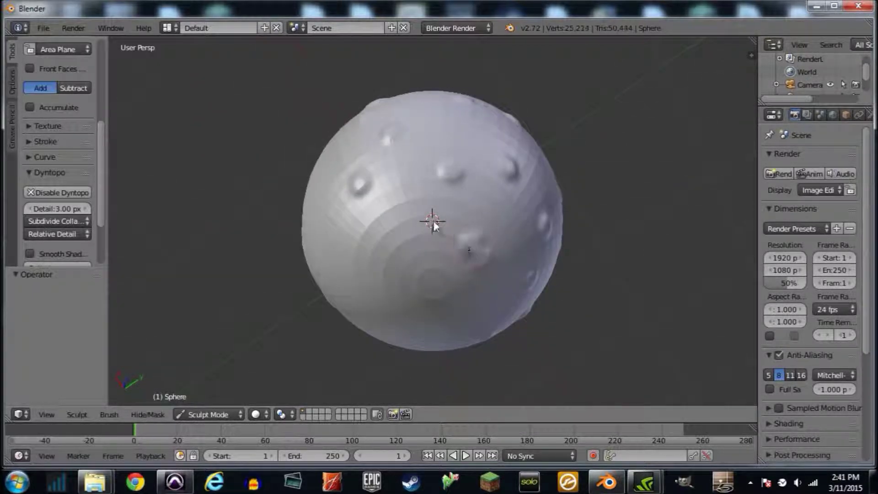
mouse_move(433, 220)
middle_down()
mouse_move(490, 288)
mouse_move(450, 286)
mouse_move(488, 320)
mouse_move(534, 308)
mouse_move(456, 142)
middle_up()
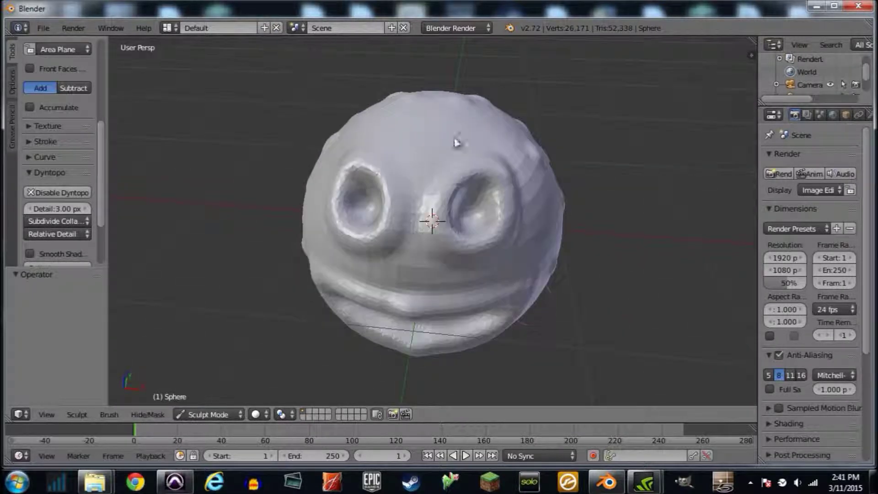
Raise bumps on the forehead and top of the sphere, plus a few more lower down.
click(425, 144)
middle_drag(432, 274, 449, 220)
click(447, 180)
middle_drag(451, 270, 453, 211)
click(443, 254)
click(379, 276)
click(483, 314)
mouse_move(482, 314)
middle_down()
mouse_move(479, 359)
mouse_move(512, 301)
mouse_move(393, 348)
mouse_move(465, 357)
mouse_move(473, 290)
mouse_move(407, 290)
mouse_move(410, 296)
mouse_move(450, 282)
middle_up()
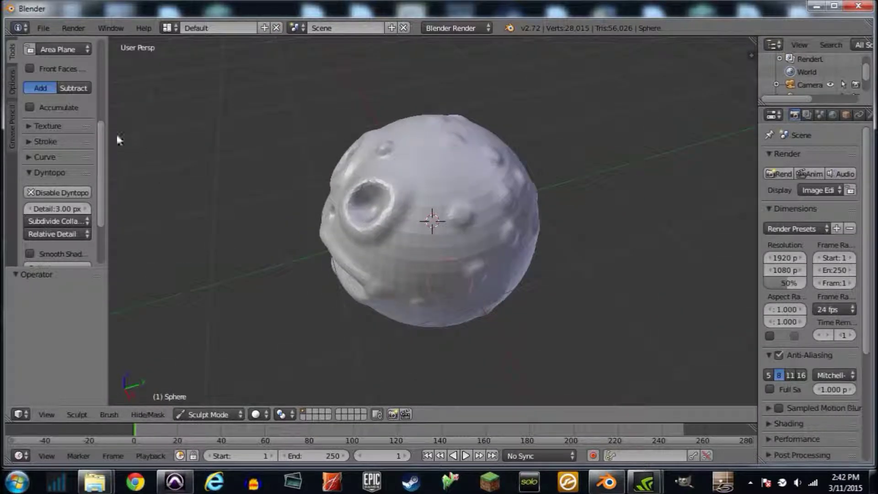
Choose SculptDraw as the sculpt brush.
scroll(64, 197, up, 8)
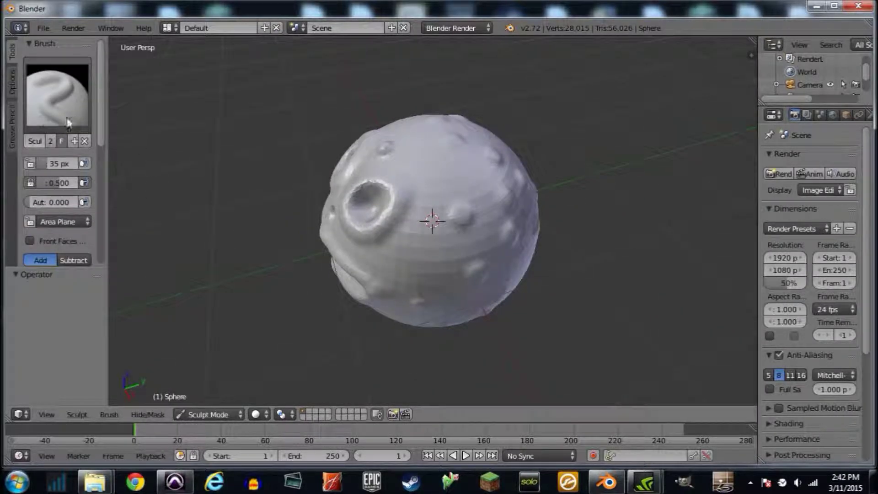
click(68, 123)
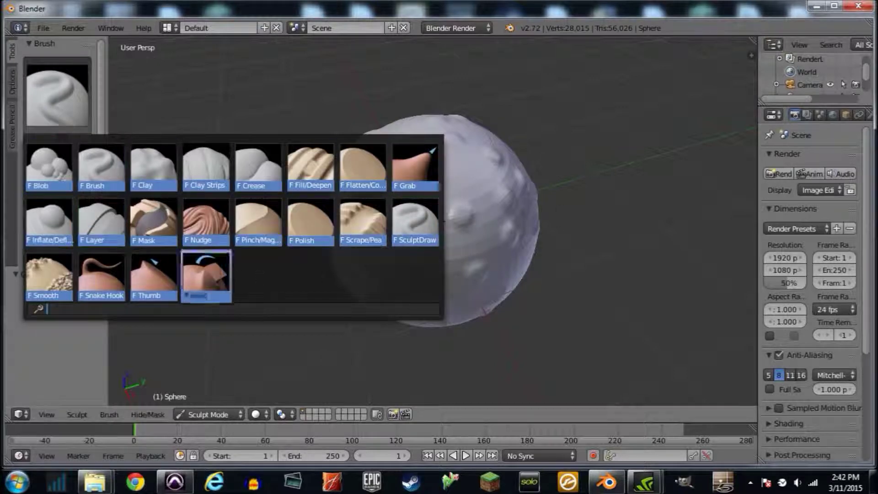
key(Down)
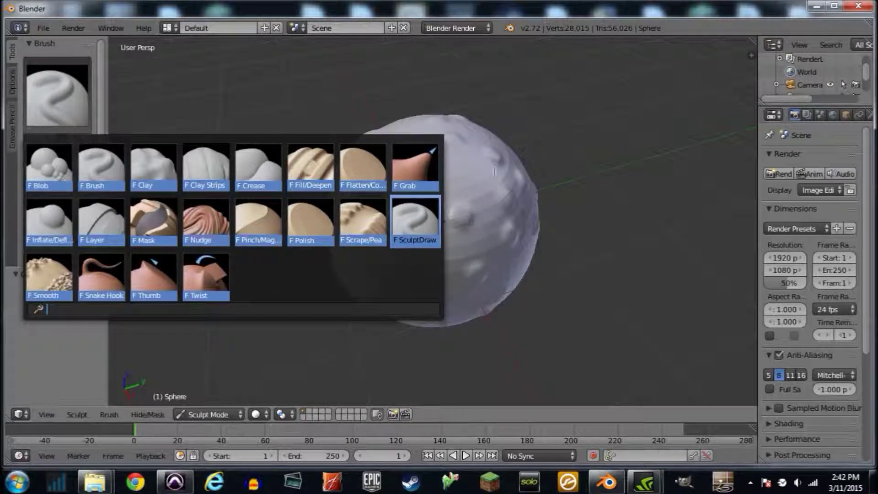
key(Return)
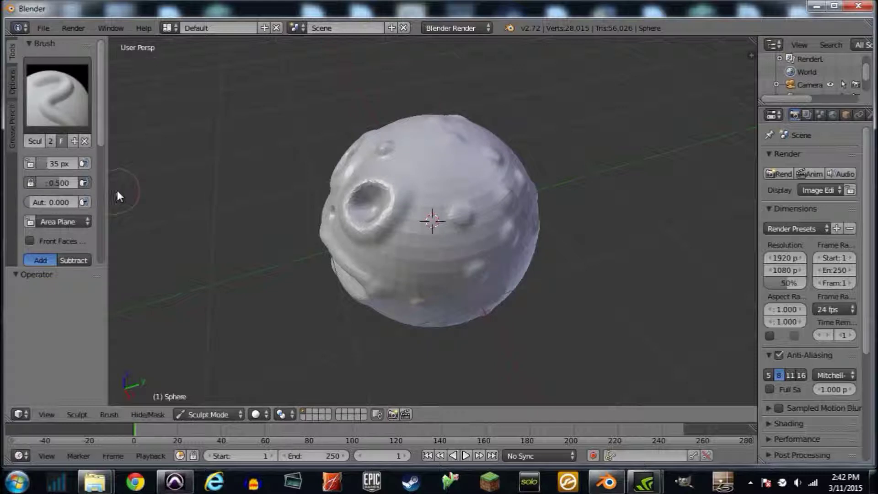
Set the brush radius to 135 px and stroke broadly beside the eye socket.
click(73, 163)
text(135)
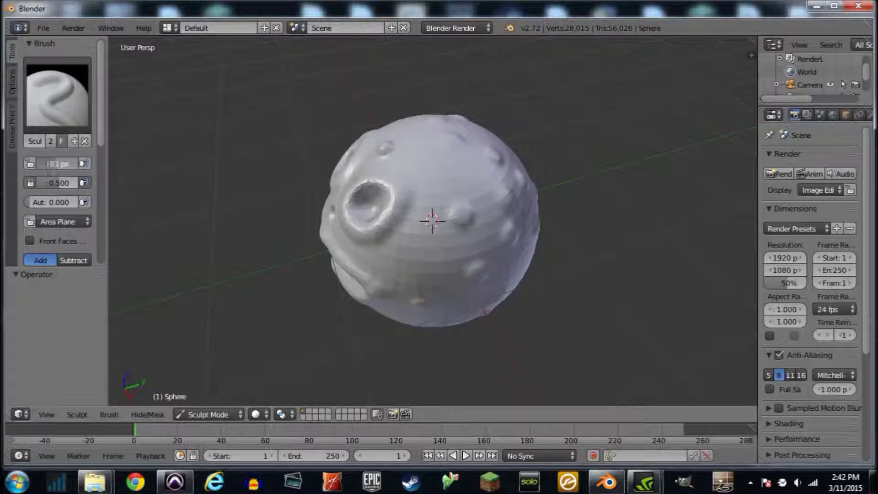
key(Return)
drag(417, 235, 432, 251)
Reshape the head with broad strokes, drop the brush radius to 57 px, and flatten the forehead bump.
middle_drag(432, 251, 459, 241)
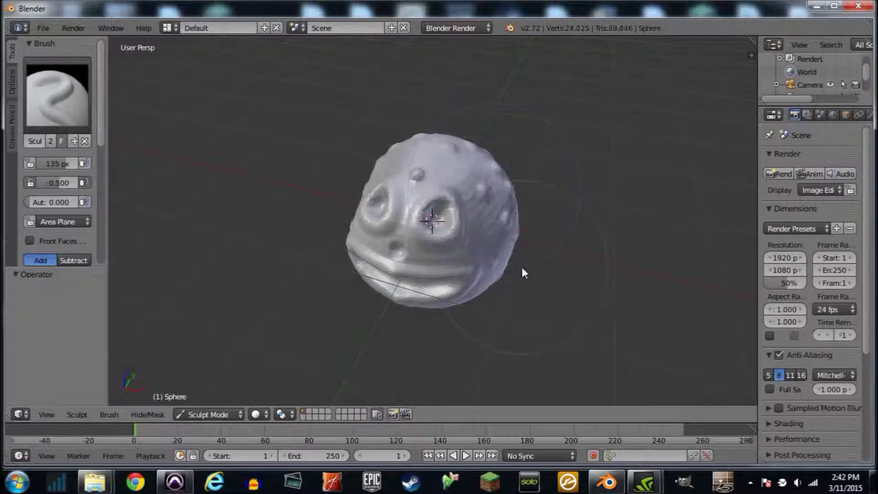
mouse_move(522, 267)
middle_down()
mouse_move(411, 225)
mouse_move(427, 289)
mouse_move(380, 226)
mouse_move(472, 270)
mouse_move(398, 255)
mouse_move(410, 290)
mouse_move(430, 156)
mouse_move(428, 278)
mouse_move(434, 221)
mouse_move(505, 225)
mouse_move(483, 247)
mouse_move(509, 231)
mouse_move(456, 237)
mouse_move(535, 255)
mouse_move(680, 238)
mouse_move(599, 175)
mouse_move(426, 301)
mouse_move(508, 276)
mouse_move(476, 350)
mouse_move(453, 347)
middle_up()
drag(60, 164, 24, 163)
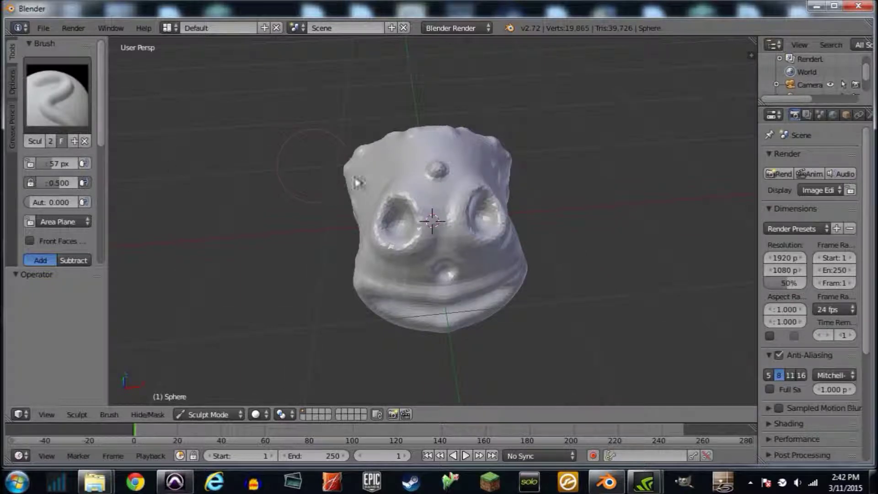
mouse_move(426, 160)
mouse_down()
mouse_move(437, 167)
mouse_move(434, 143)
mouse_up()
mouse_move(458, 162)
middle_down()
mouse_move(446, 127)
mouse_move(352, 116)
mouse_move(479, 195)
middle_up()
Enlarge the bump on the side of the head.
scroll(479, 195, up, 2)
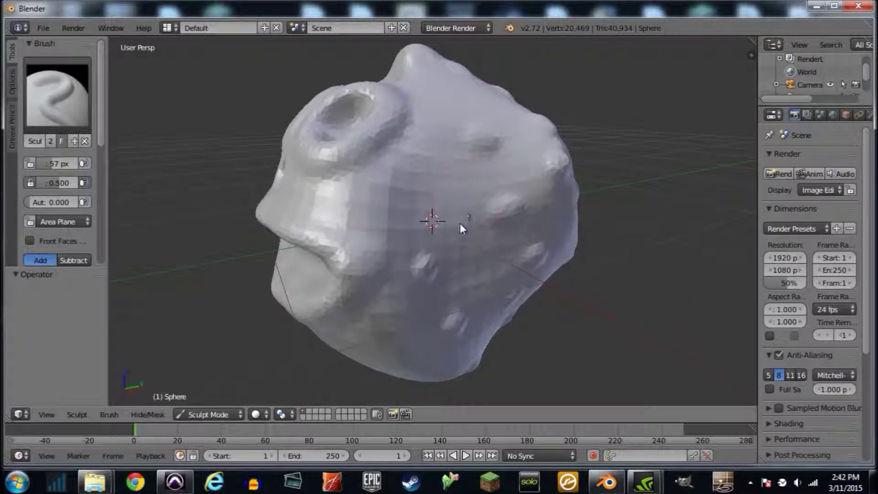
drag(473, 230, 476, 227)
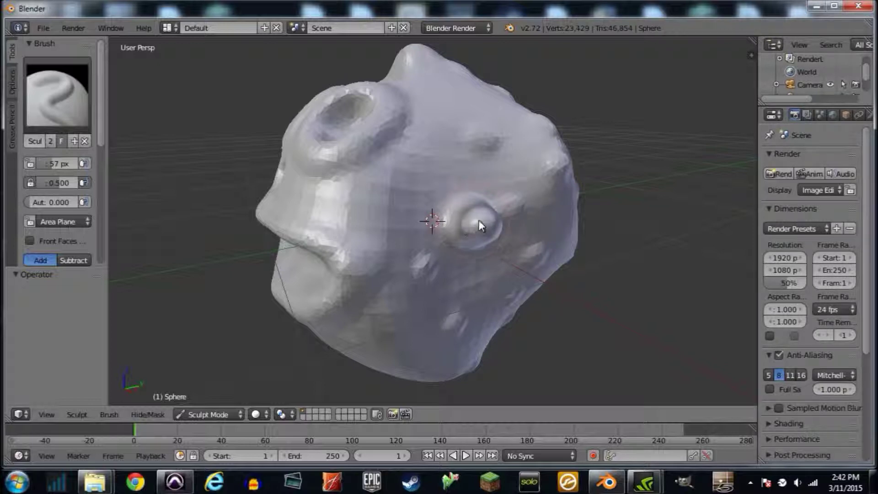
drag(479, 224, 475, 225)
mouse_move(475, 226)
middle_down()
mouse_move(608, 214)
mouse_move(562, 205)
mouse_move(508, 131)
middle_up()
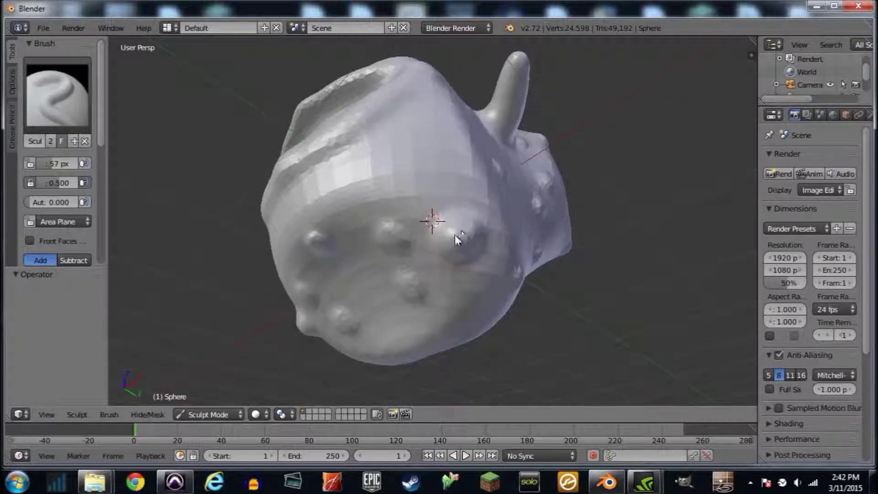
Grow and lengthen mirrored limb stubs from the lower body, then review the whole creature.
mouse_move(456, 237)
mouse_down()
mouse_move(476, 246)
mouse_move(472, 238)
mouse_up()
mouse_move(471, 238)
middle_down()
mouse_move(520, 320)
mouse_move(512, 284)
mouse_move(542, 304)
mouse_move(490, 257)
mouse_move(344, 268)
mouse_move(575, 287)
mouse_move(608, 271)
mouse_move(471, 270)
mouse_move(373, 246)
mouse_move(320, 266)
middle_up()
scroll(425, 263, up, 3)
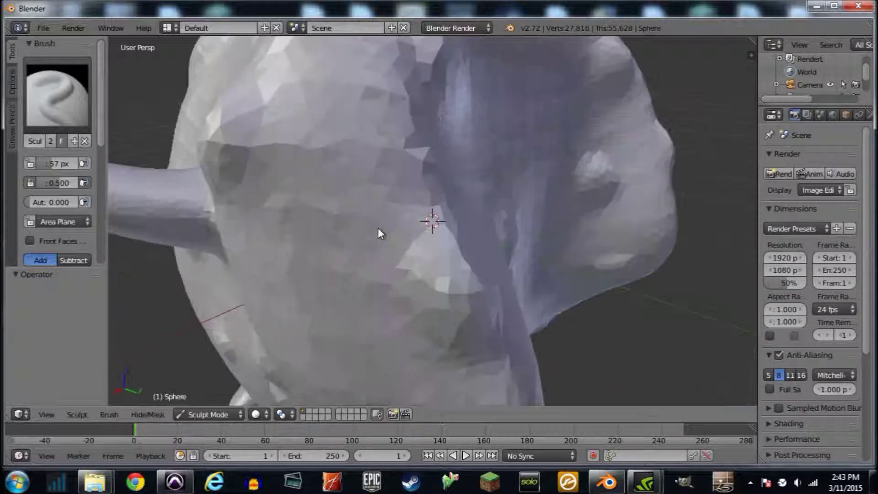
scroll(378, 228, down, 5)
mouse_move(377, 227)
middle_down()
mouse_move(408, 234)
mouse_move(483, 220)
middle_up()
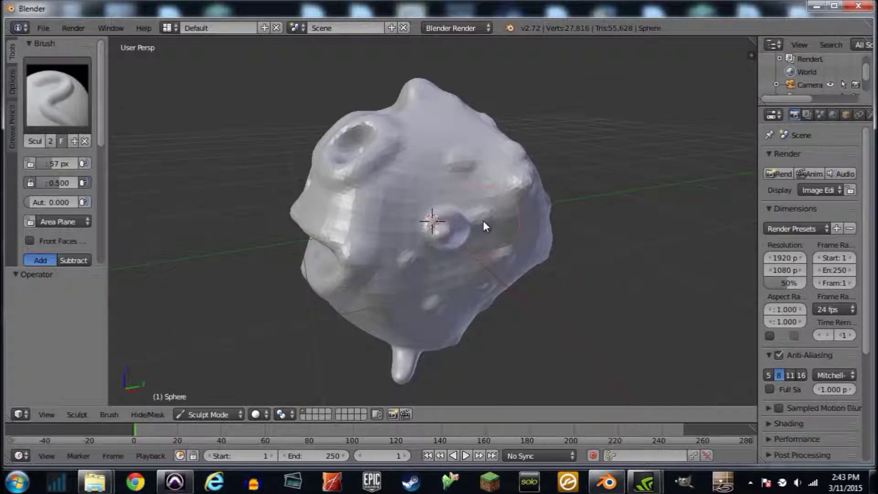
middle_drag(426, 239, 462, 249)
click(224, 414)
Return to Object Mode and apply Shading: Smooth to the creature.
click(224, 404)
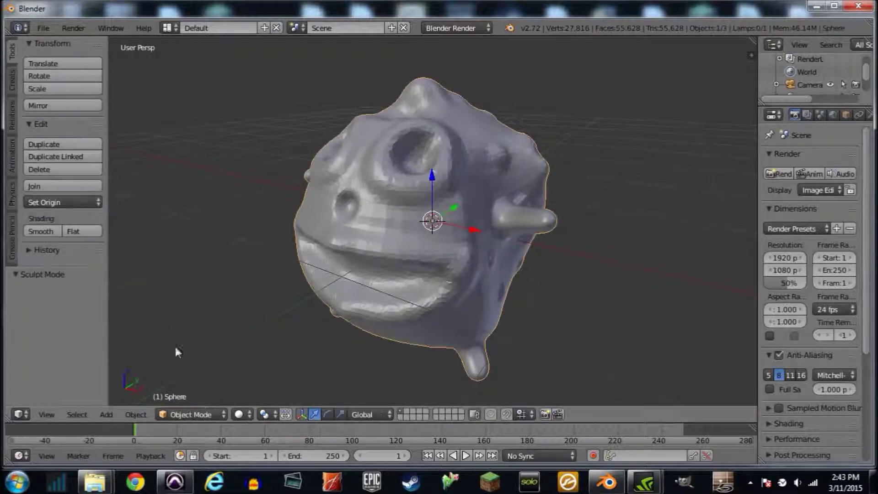
click(52, 231)
scroll(334, 226, down, 3)
Orbit and zoom around the smoothed creature to inspect its eyes, smile and limbs.
mouse_move(202, 222)
middle_down()
mouse_move(437, 231)
mouse_move(304, 228)
middle_up()
scroll(343, 224, up, 3)
mouse_move(383, 221)
middle_down()
mouse_move(538, 198)
mouse_move(261, 223)
mouse_move(190, 220)
mouse_move(453, 237)
mouse_move(459, 202)
mouse_move(465, 267)
mouse_move(453, 380)
mouse_move(465, 98)
mouse_move(478, 363)
mouse_move(444, 75)
middle_up()
scroll(459, 202, up, 3)
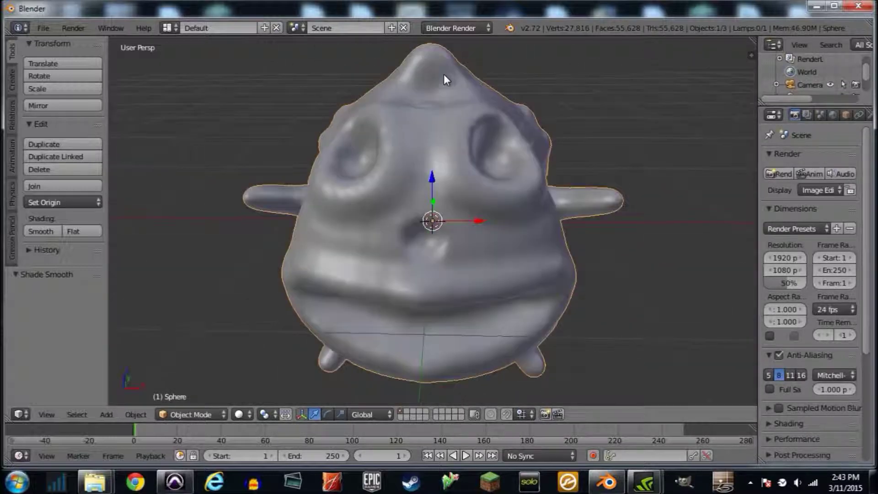
scroll(455, 84, down, 3)
mouse_move(464, 134)
middle_down()
mouse_move(368, 147)
mouse_move(421, 134)
mouse_move(424, 162)
mouse_move(412, 177)
mouse_move(496, 160)
mouse_move(495, 190)
middle_up()
scroll(369, 147, up, 5)
scroll(421, 136, down, 2)
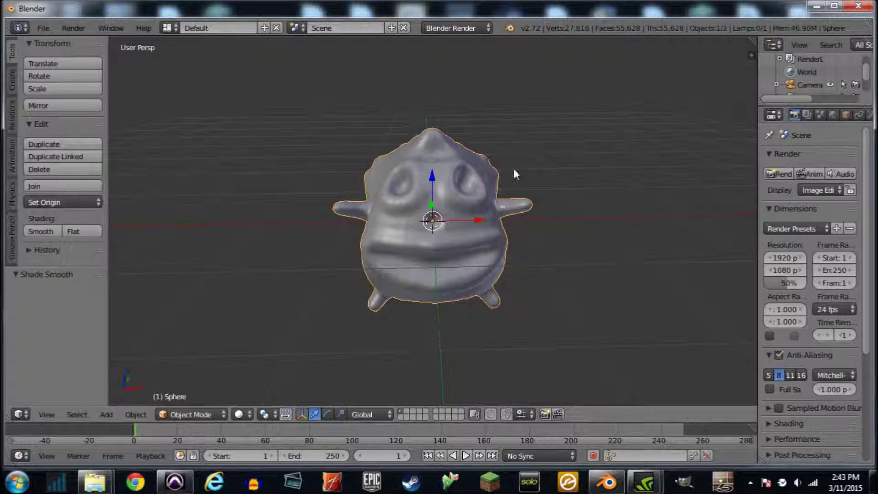
mouse_move(532, 208)
middle_down()
mouse_move(403, 223)
mouse_move(630, 216)
mouse_move(552, 223)
mouse_move(495, 240)
mouse_move(378, 247)
mouse_move(505, 235)
mouse_move(543, 245)
mouse_move(524, 221)
middle_up()
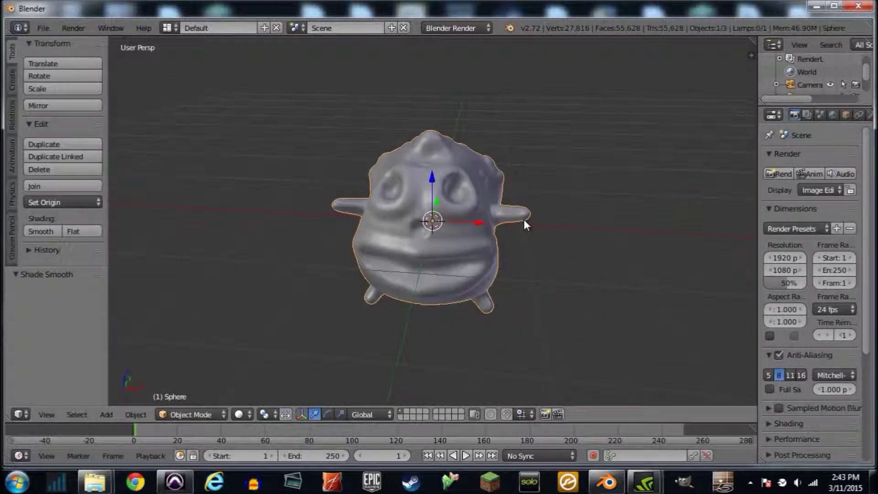